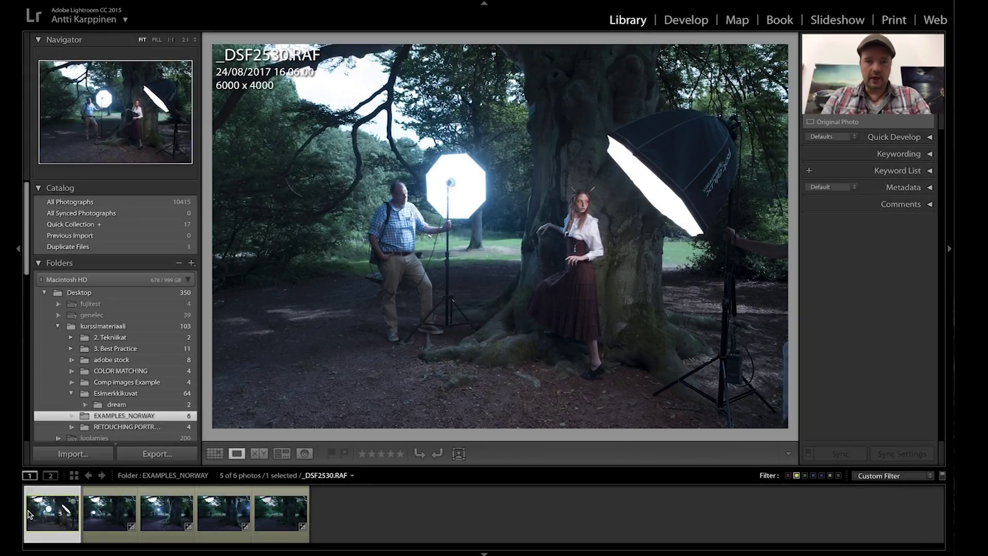
Step back and forth through the forest shots to review the series
key(Right)
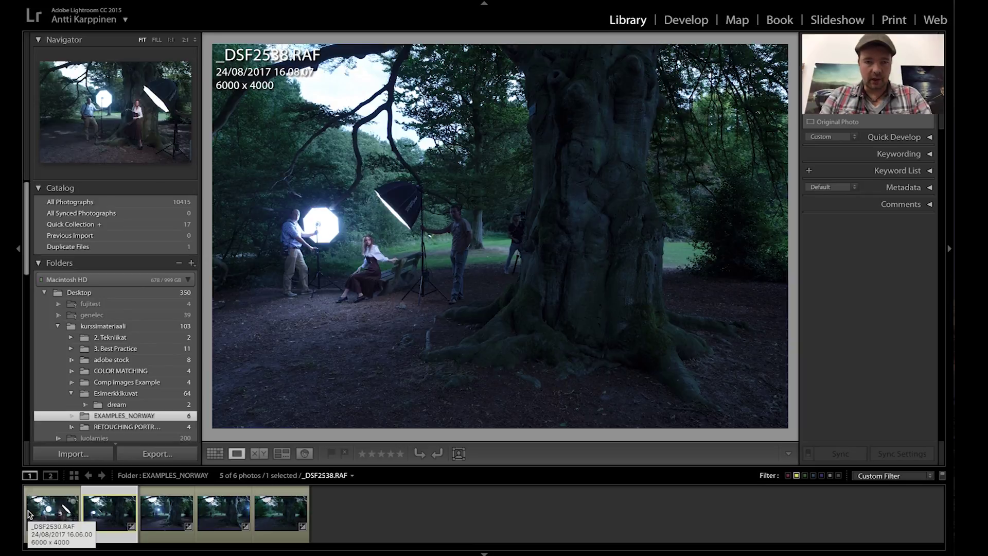
key(Right)
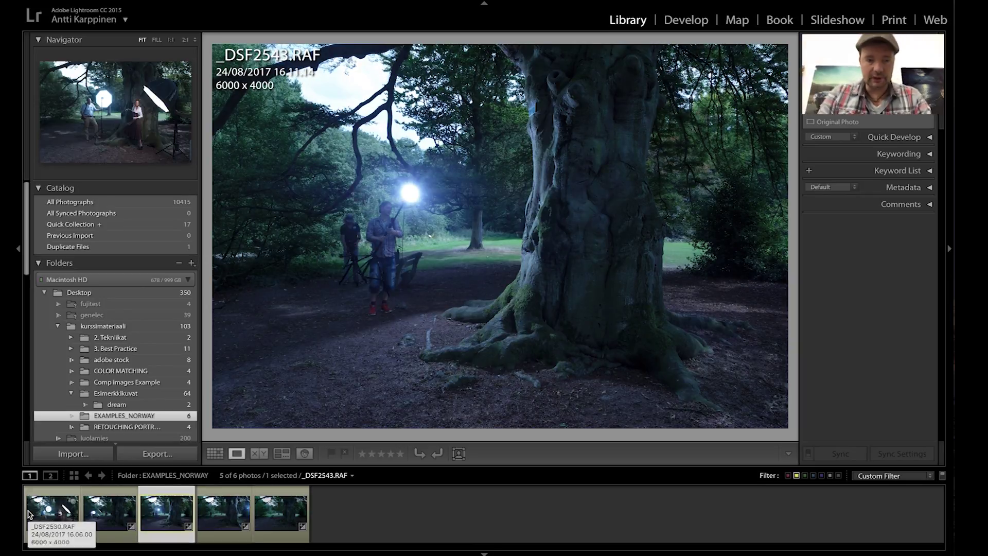
key(Right)
key(Right)
key(Right)
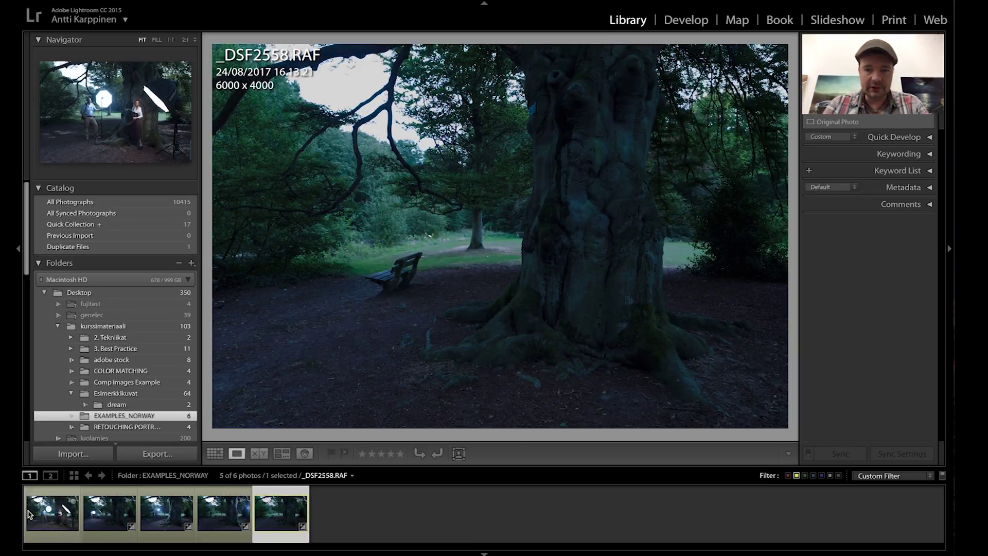
key(Left)
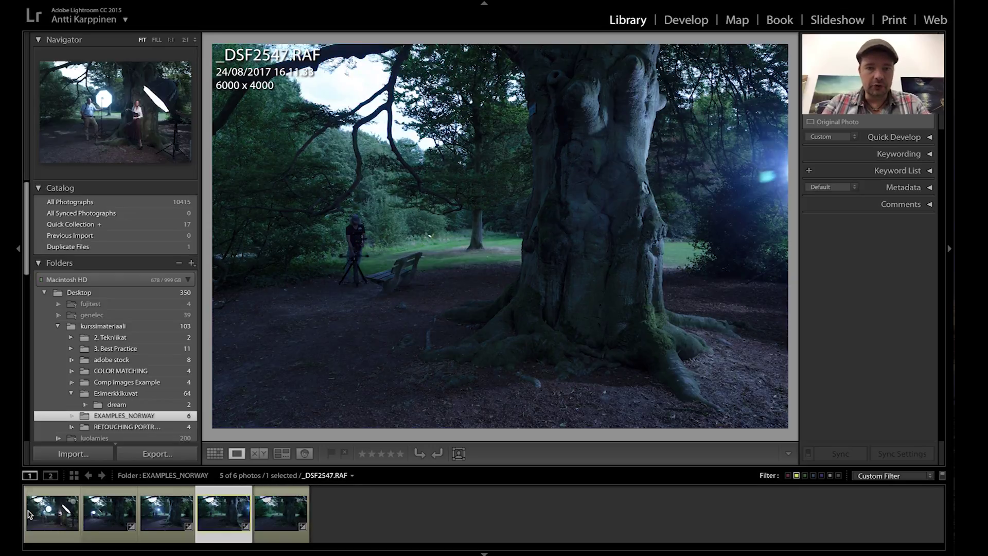
key(Left)
key(Left)
key(Left)
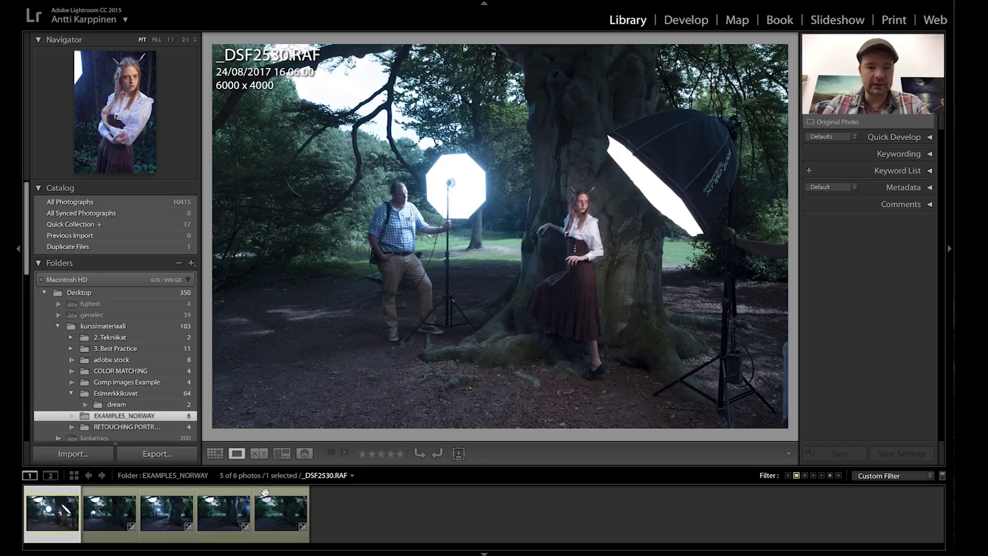
Select all five shots and send them to Edit In > Merge to Panorama in Photoshop
shift+click(280, 521)
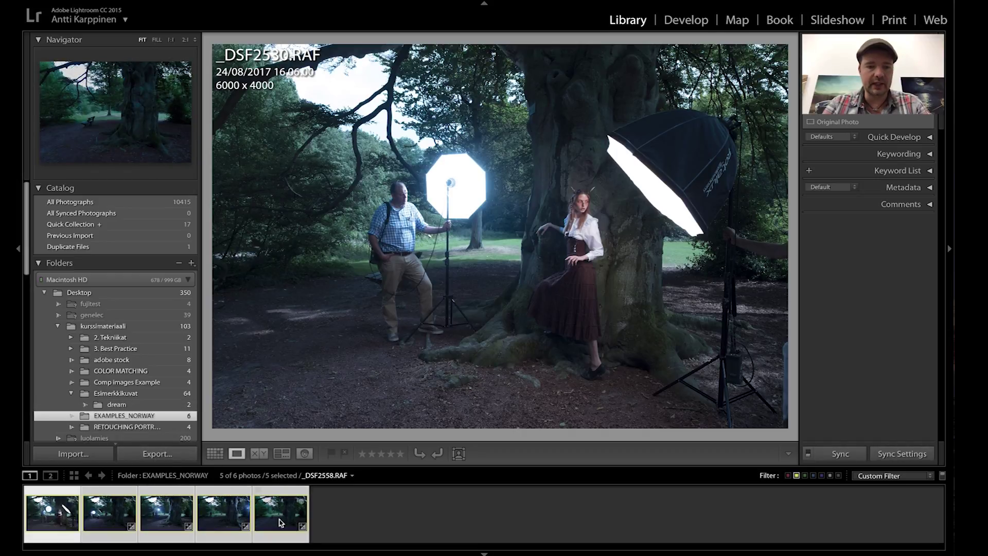
right_click(281, 516)
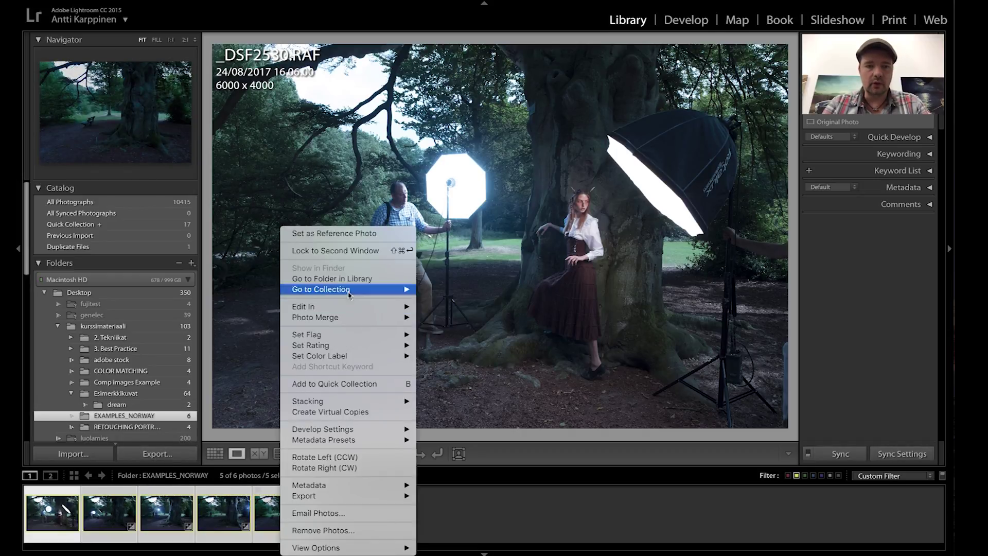
mouse_move(353, 311)
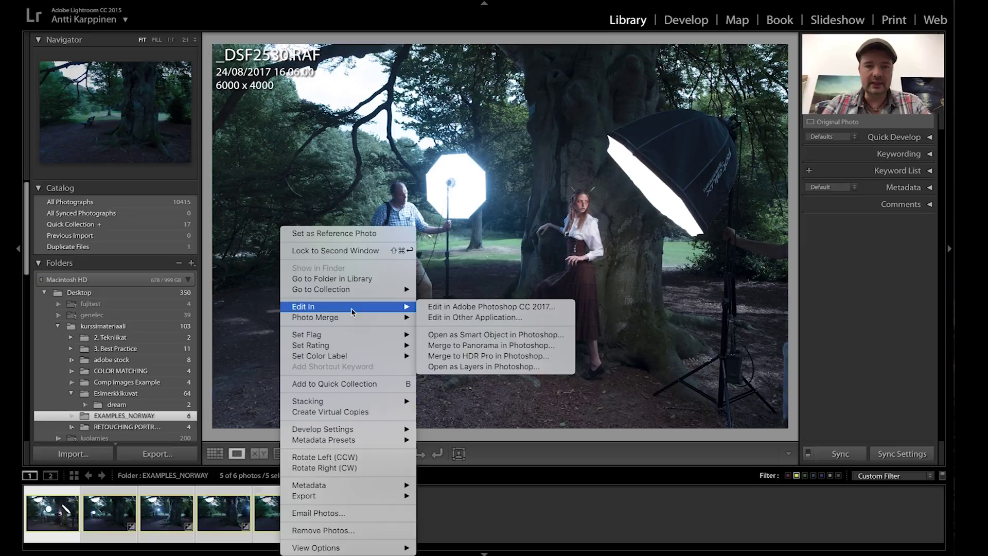
click(485, 347)
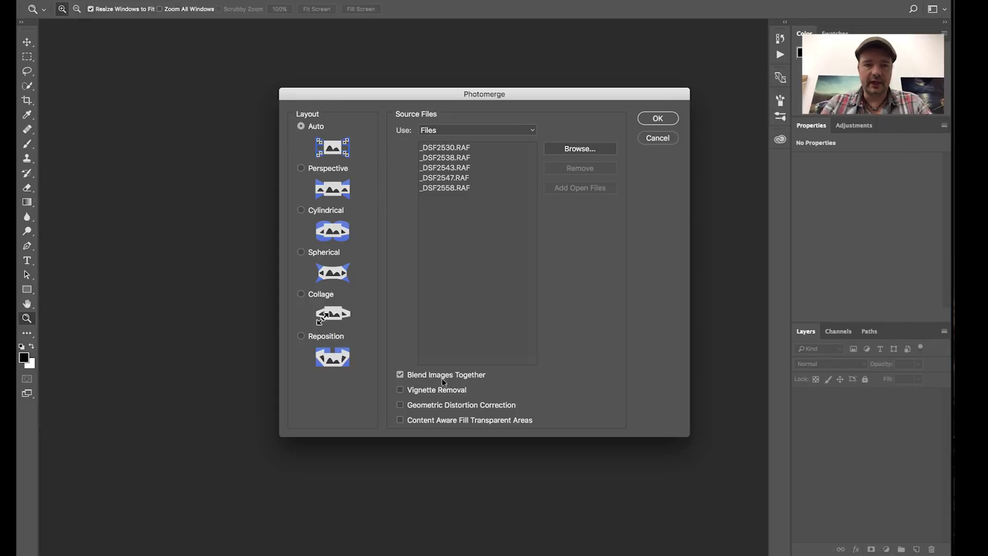
Uncheck Blend Images Together in Photomerge and run the merge
click(409, 380)
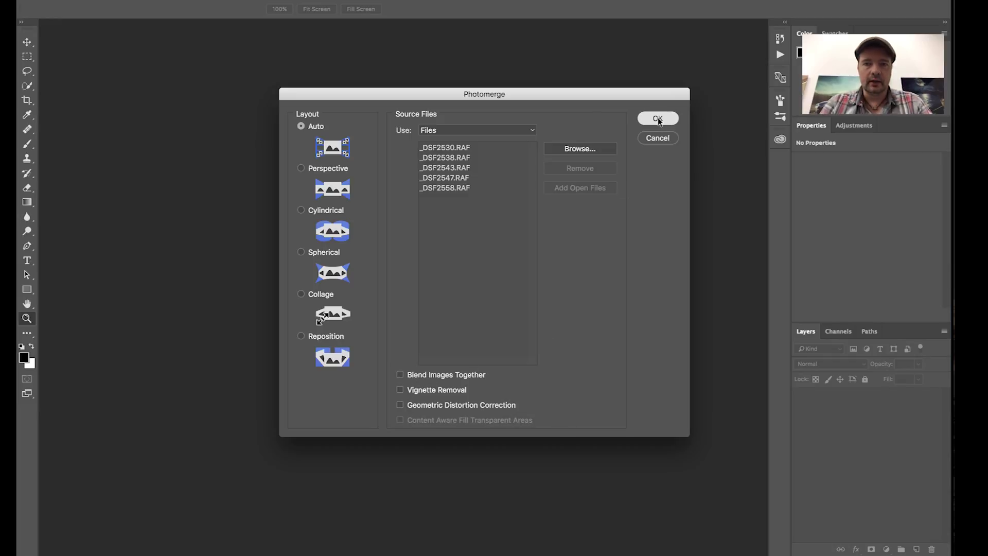
click(638, 119)
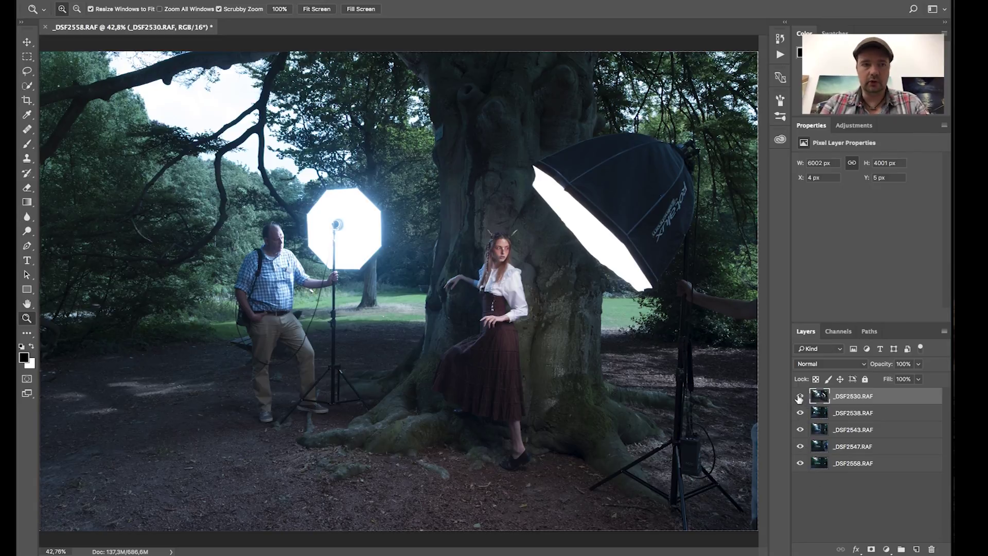
Toggle layer visibility to compare _DSF2547, _DSF2543, _DSF2538, _DSF2530 and the _DSF2558 base, leaving only _DSF2558 showing
click(801, 449)
click(801, 447)
click(801, 448)
click(799, 431)
click(800, 430)
click(800, 413)
click(800, 412)
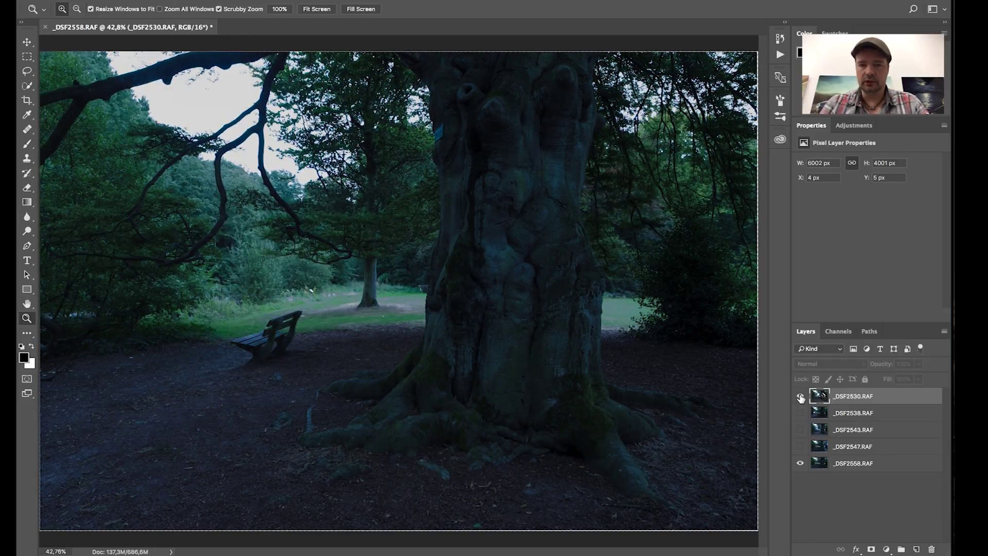
click(801, 396)
click(801, 396)
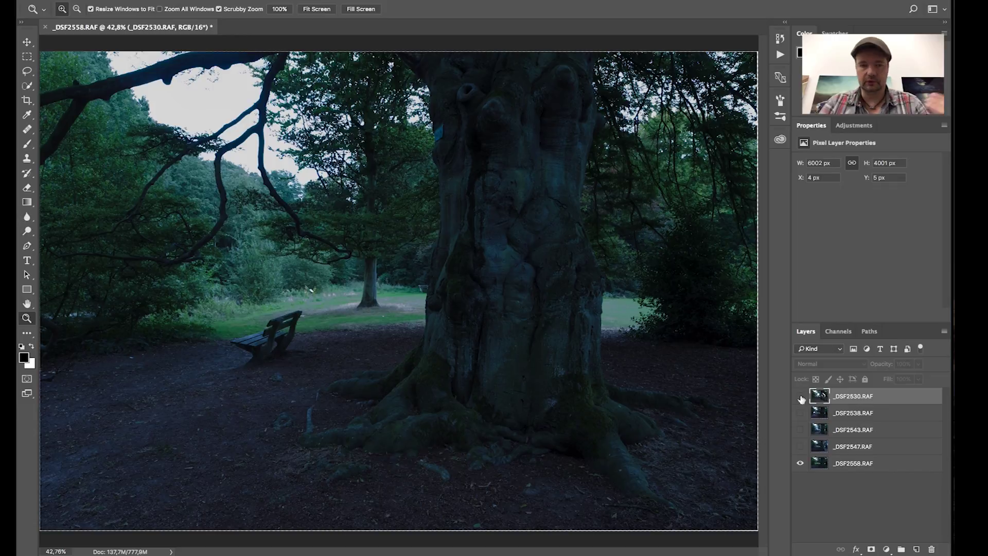
click(801, 464)
click(801, 463)
Show _DSF2530 and move it directly above the _DSF2558 base layer
click(855, 465)
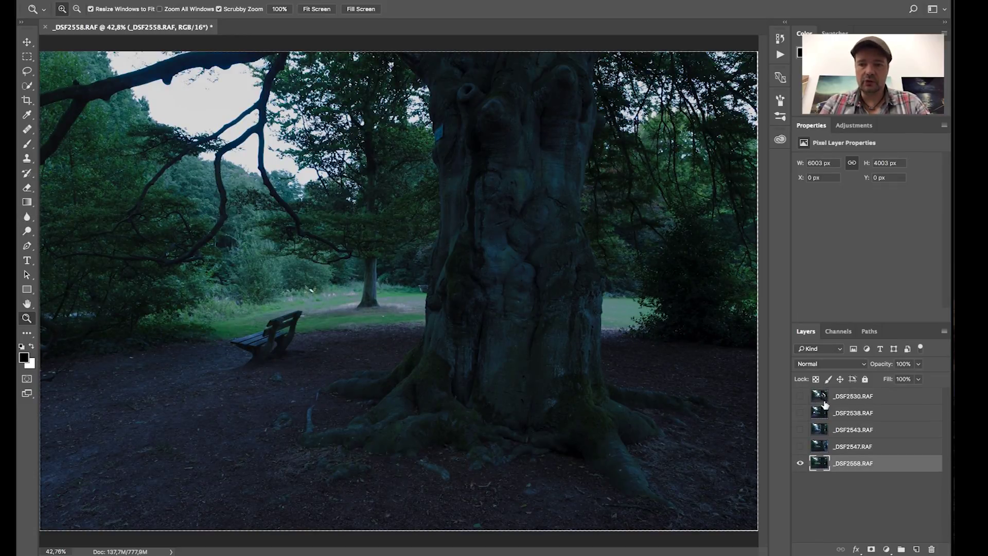
click(801, 396)
drag(857, 398, 862, 453)
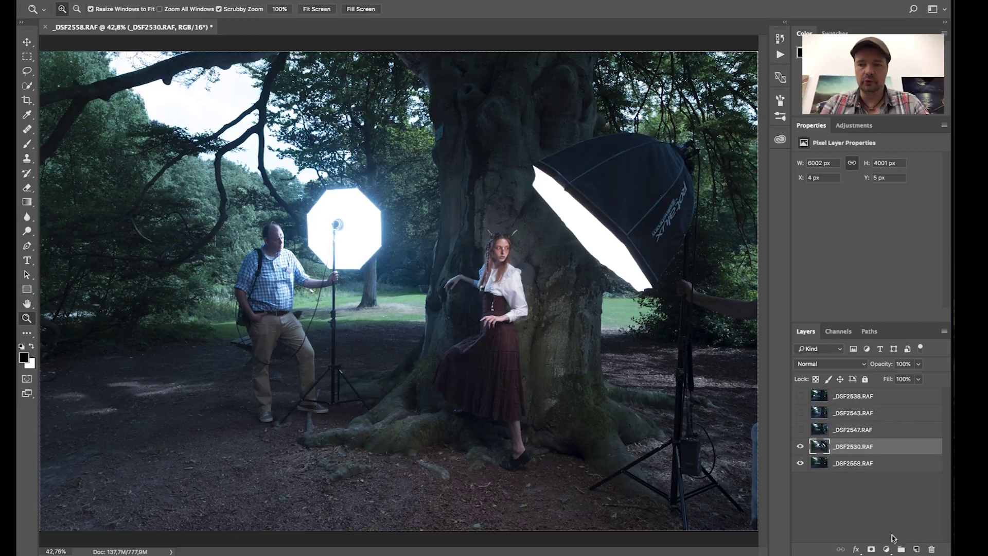
Add a black mask to _DSF2530 and set up a large white brush
key(alt)
alt+click(871, 549)
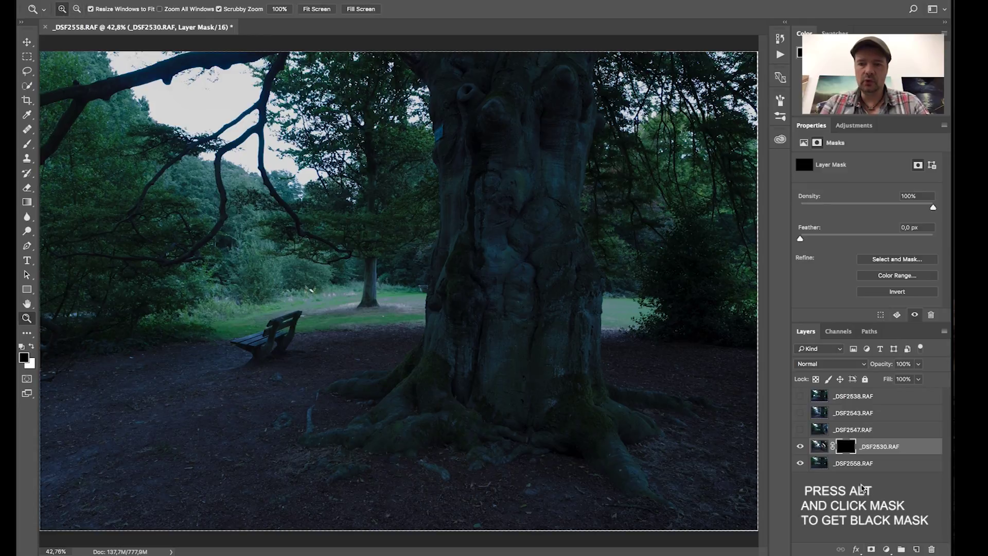
key(b)
key(bracketright)
key(bracketright)
key(bracketright)
key(bracketright)
key(bracketright)
key(bracketright)
key(bracketright)
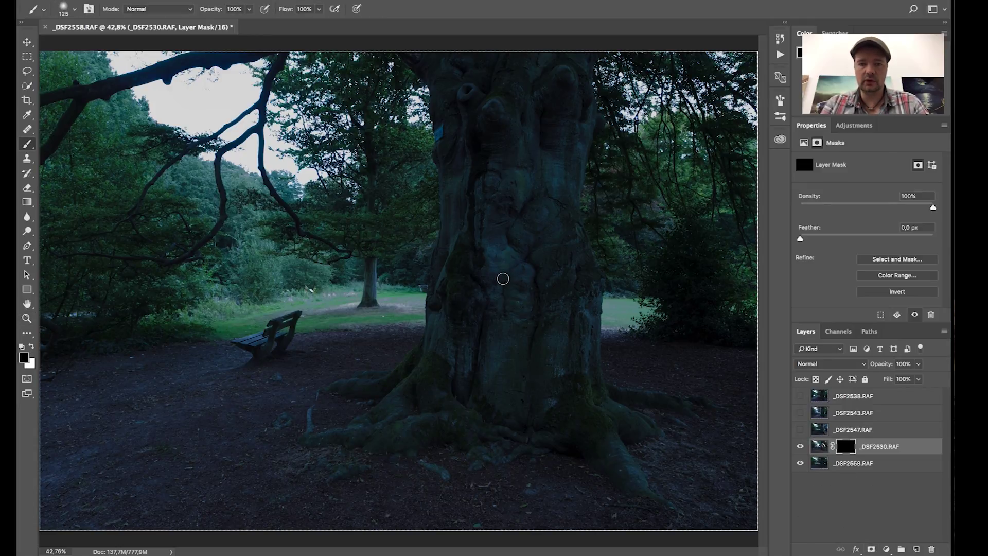
key(x)
Paint the woman and tree trunk back in at brush size 500, then toggle the layer to compare
mouse_move(514, 288)
mouse_down()
mouse_move(491, 261)
mouse_move(500, 260)
mouse_move(497, 241)
mouse_move(481, 300)
mouse_move(479, 284)
mouse_move(454, 273)
mouse_move(451, 302)
mouse_move(512, 262)
mouse_move(526, 296)
mouse_move(526, 335)
mouse_move(502, 320)
mouse_move(469, 347)
mouse_move(455, 391)
mouse_move(445, 356)
mouse_move(432, 420)
mouse_move(441, 423)
mouse_move(443, 407)
mouse_move(428, 419)
mouse_move(430, 409)
mouse_move(358, 487)
mouse_move(371, 468)
mouse_move(289, 523)
mouse_move(388, 450)
mouse_move(392, 488)
mouse_move(440, 458)
mouse_move(439, 473)
mouse_move(476, 479)
mouse_move(491, 496)
mouse_move(511, 474)
mouse_move(473, 389)
mouse_move(547, 515)
mouse_move(505, 404)
mouse_move(502, 317)
mouse_move(479, 258)
mouse_move(481, 200)
mouse_move(506, 289)
mouse_move(508, 270)
mouse_move(516, 399)
mouse_move(536, 474)
mouse_move(493, 253)
mouse_up()
key(bracketright)
key(bracketright)
key(bracketright)
key(bracketright)
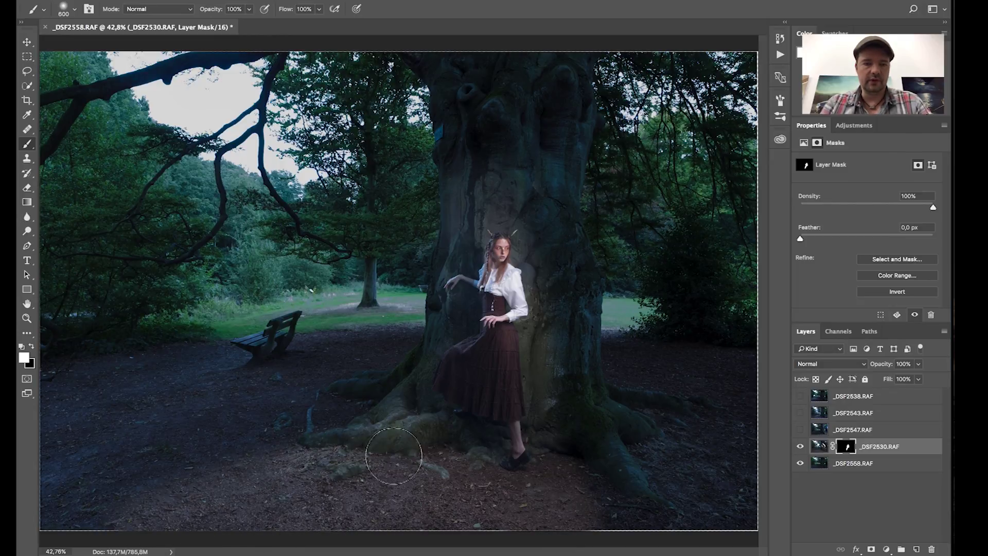
mouse_move(378, 448)
mouse_down()
mouse_move(447, 447)
mouse_move(482, 405)
mouse_move(484, 331)
mouse_move(560, 188)
mouse_up()
key(x)
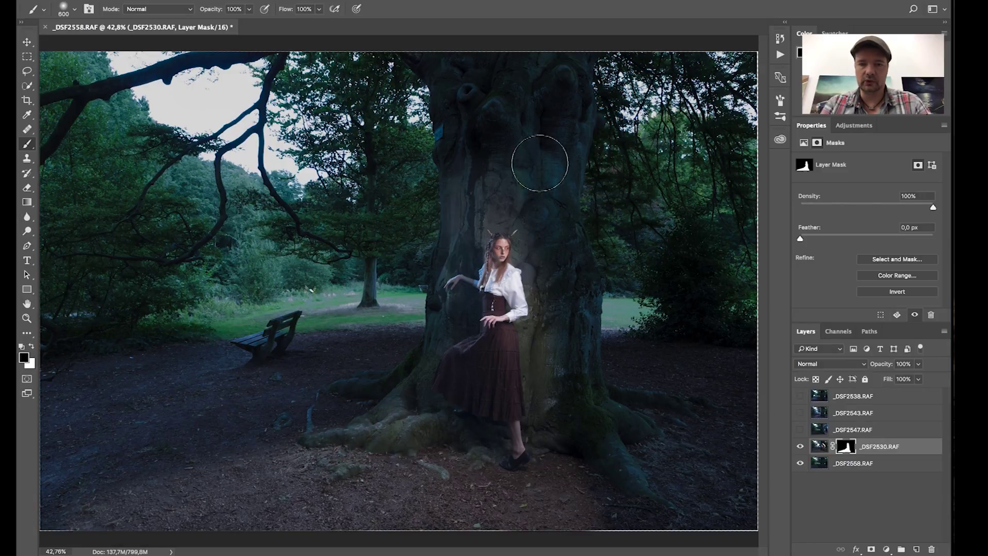
click(800, 447)
click(805, 448)
click(804, 449)
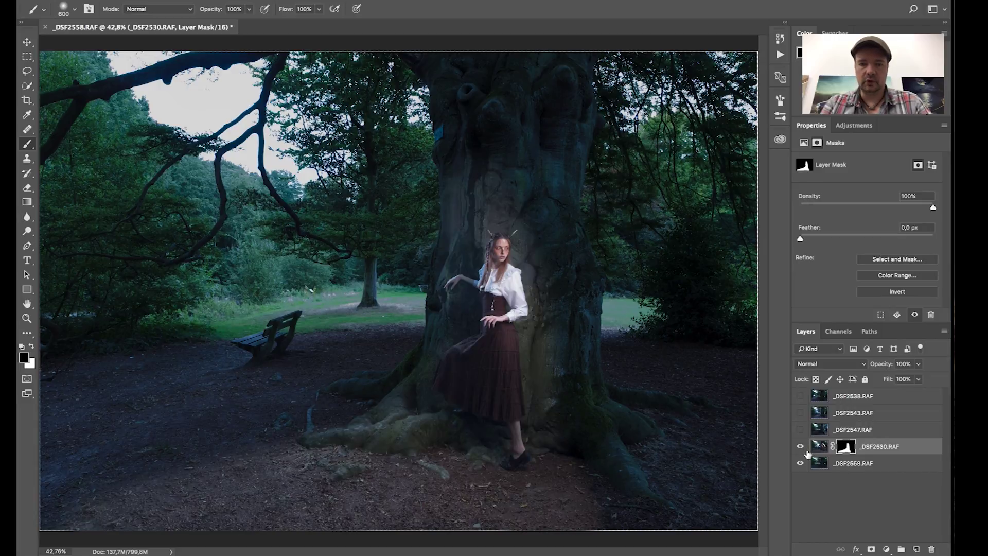
Show _DSF2538, move it third in the stack, and give it a black mask
click(852, 396)
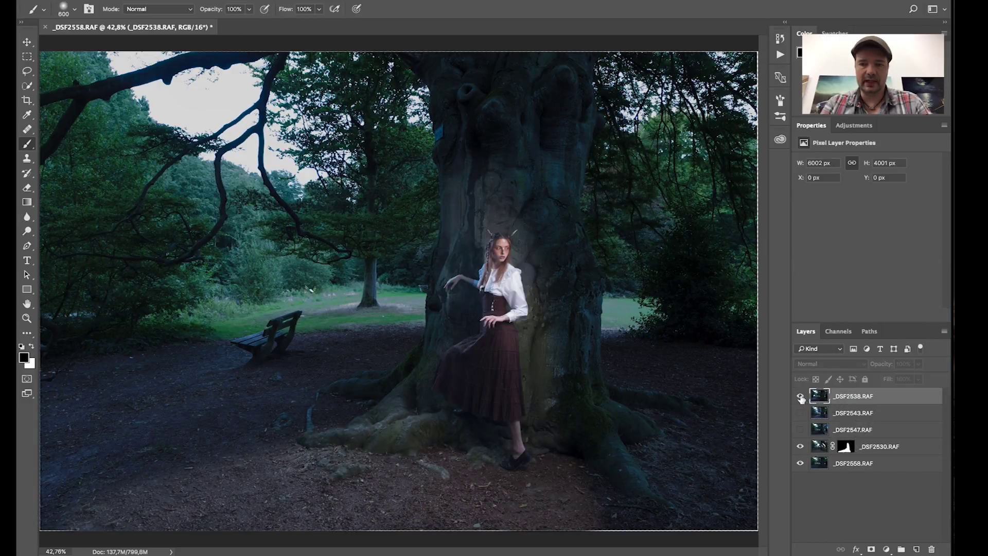
click(800, 396)
drag(860, 395, 867, 442)
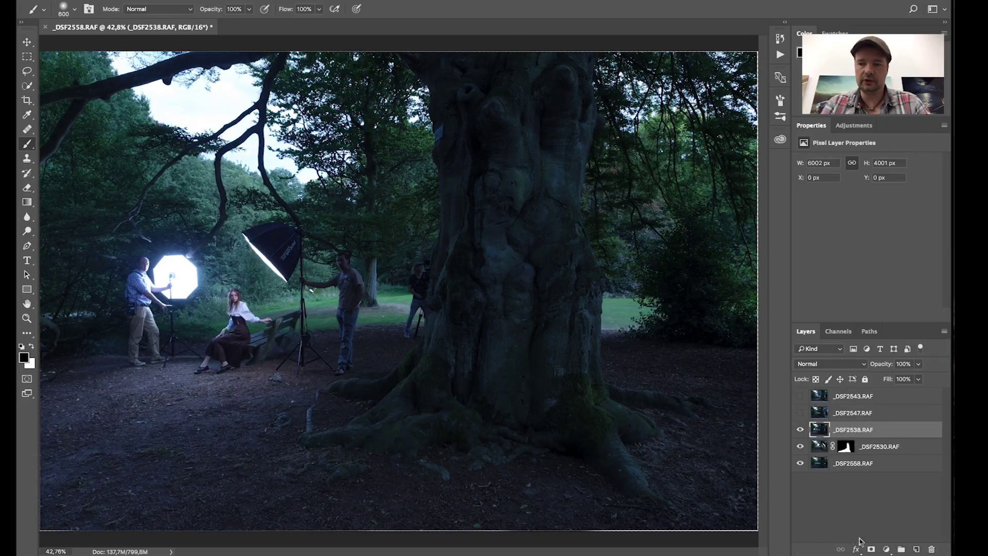
alt+click(871, 549)
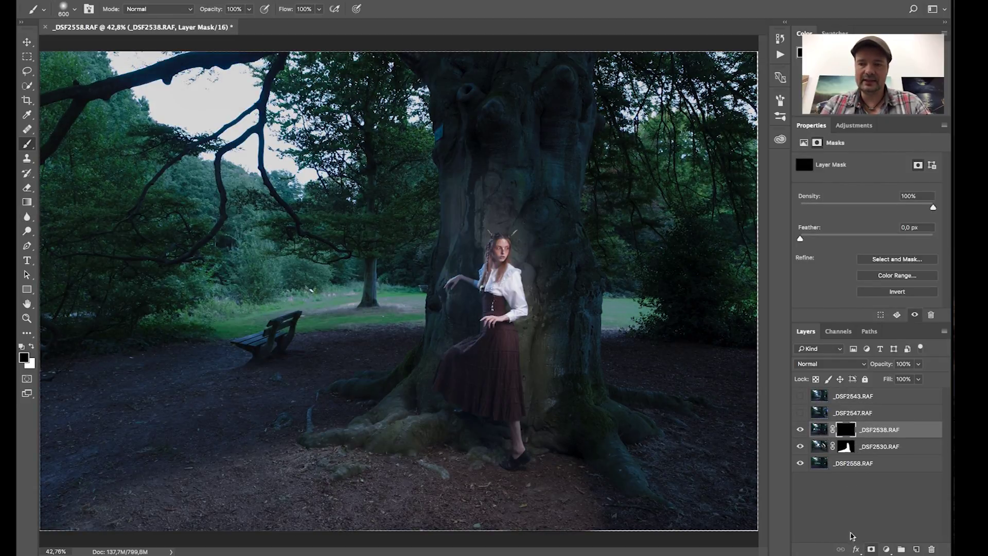
Zoom in on the bench and reveal the seated figure with a 200 px white brush
click(26, 318)
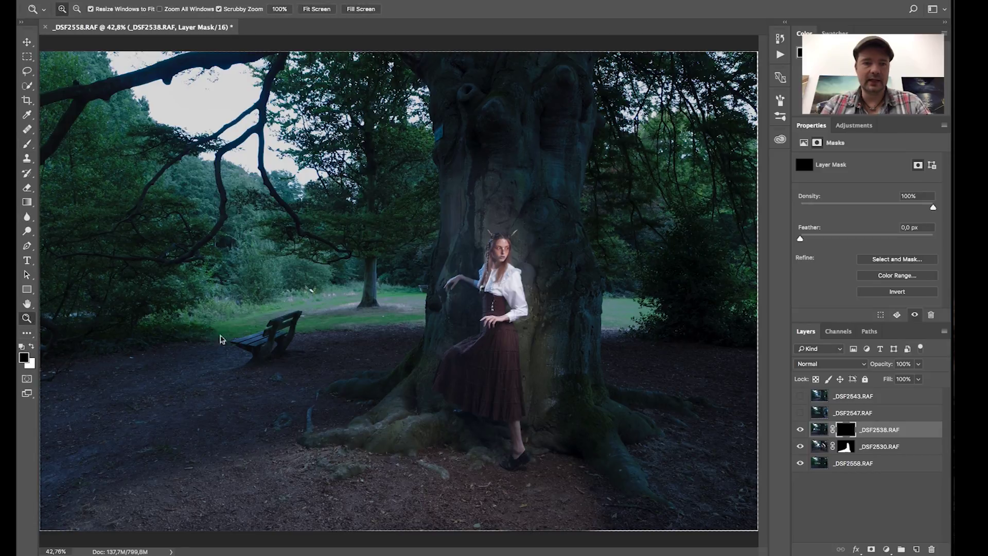
mouse_move(263, 358)
mouse_down()
mouse_move(303, 339)
mouse_move(455, 334)
mouse_up()
key(b)
key(x)
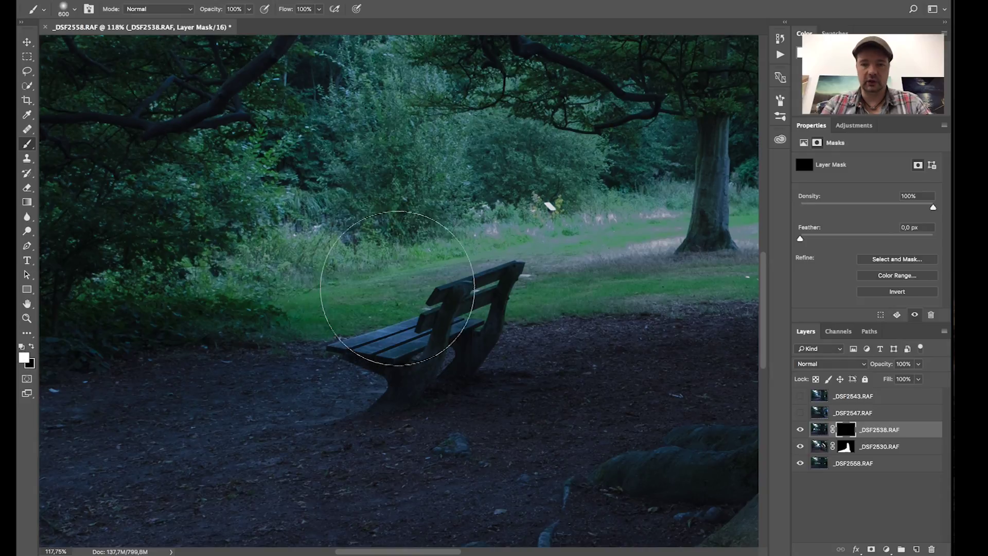
key(bracketleft)
key(bracketleft)
key(bracketleft)
key(bracketleft)
key(bracketleft)
mouse_move(403, 262)
mouse_down()
mouse_move(337, 232)
mouse_move(332, 219)
mouse_move(333, 281)
mouse_move(295, 348)
mouse_move(296, 368)
mouse_move(347, 353)
mouse_move(470, 282)
mouse_move(398, 378)
mouse_move(374, 386)
mouse_move(391, 389)
mouse_move(379, 402)
mouse_move(418, 381)
mouse_move(399, 370)
mouse_up()
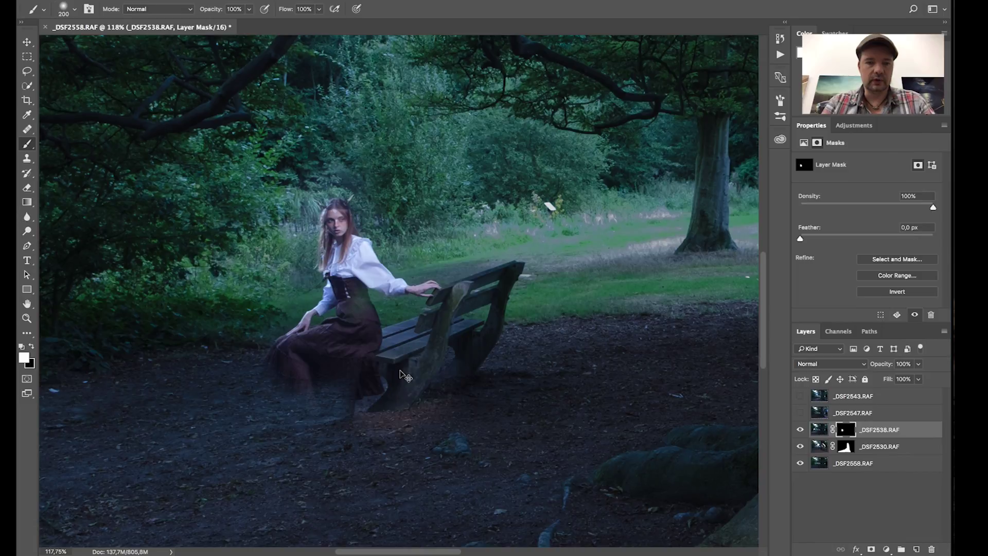
At 100% zoom, reveal the girl's legs and shoes, then clean up with black and zoom out
key(super+1)
drag(242, 481, 400, 384)
key(bracketleft)
key(bracketleft)
key(bracketleft)
key(bracketleft)
key(bracketright)
key(bracketright)
key(bracketright)
key(bracketright)
key(bracketright)
key(bracketright)
mouse_move(532, 282)
mouse_down()
mouse_move(484, 307)
mouse_move(421, 315)
mouse_move(476, 257)
mouse_move(420, 318)
mouse_move(451, 318)
mouse_move(457, 330)
mouse_move(447, 334)
mouse_move(510, 314)
mouse_move(483, 337)
mouse_move(552, 306)
mouse_move(522, 328)
mouse_move(554, 319)
mouse_move(427, 428)
mouse_move(444, 390)
mouse_move(387, 383)
mouse_move(393, 361)
mouse_move(327, 388)
mouse_move(358, 367)
mouse_move(367, 380)
mouse_move(364, 371)
mouse_move(216, 445)
mouse_move(165, 456)
mouse_move(507, 370)
mouse_move(553, 323)
mouse_move(509, 338)
mouse_move(558, 251)
mouse_move(627, 278)
mouse_move(650, 262)
mouse_move(634, 275)
mouse_up()
key(bracketright)
key(bracketright)
key(bracketright)
key(x)
key(bracketleft)
key(bracketleft)
key(bracketleft)
key(bracketleft)
key(bracketleft)
key(bracketleft)
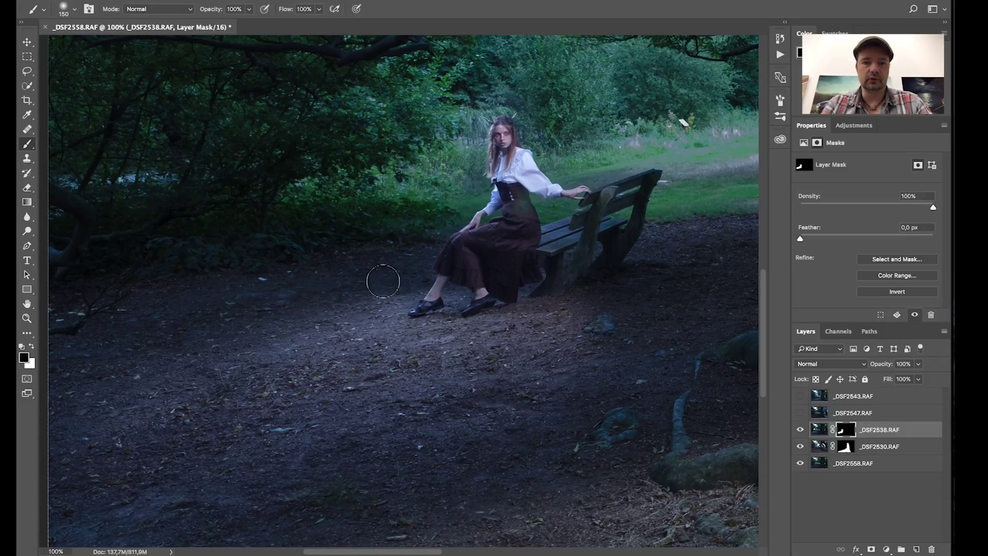
key(ctrl+minus)
key(ctrl+minus)
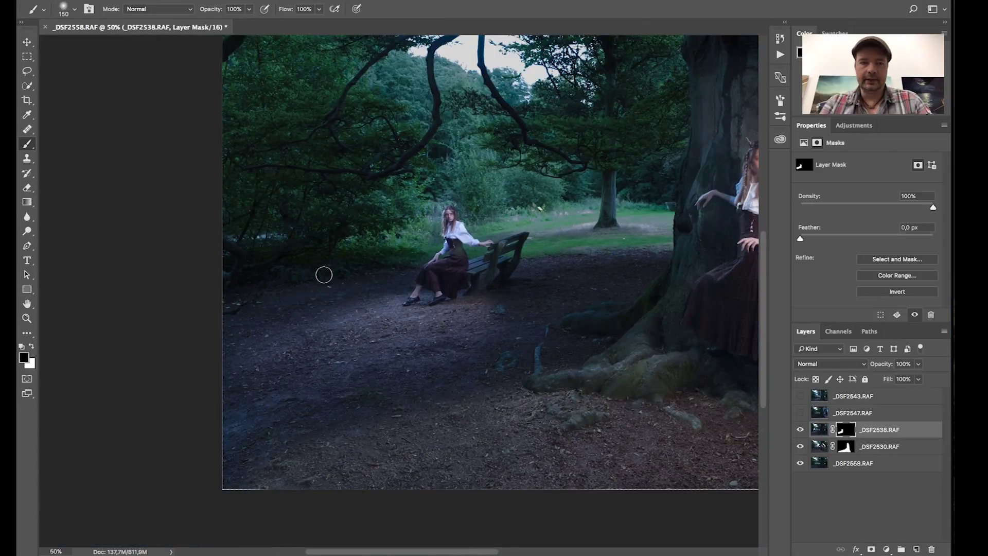
Toggle the seated girl's layer on and off to compare the composite
click(800, 430)
click(800, 429)
click(801, 430)
click(801, 429)
click(800, 430)
click(801, 430)
click(801, 430)
click(801, 429)
drag(634, 372, 465, 391)
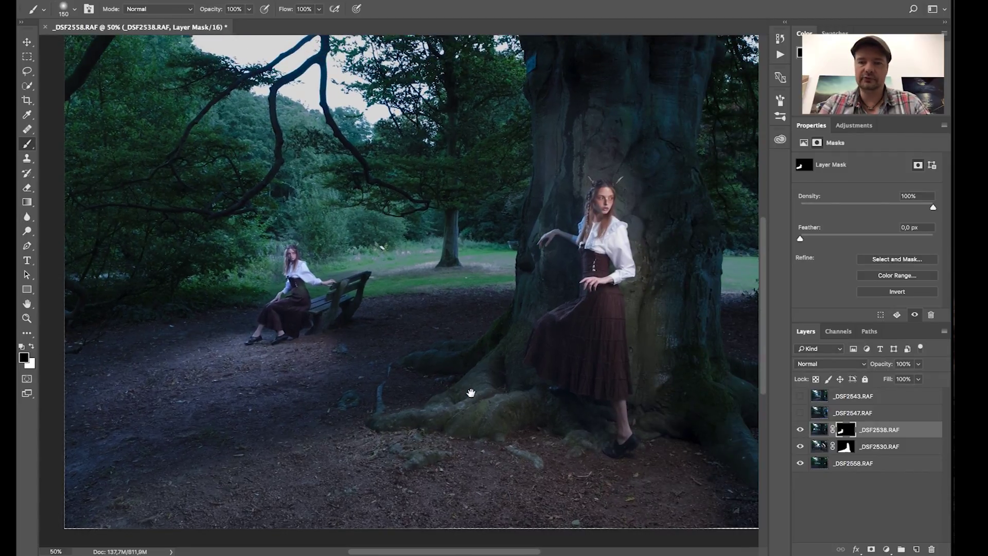
Show _DSF2547.RAF, set it to Lighten blending, and give it a black mask
click(800, 413)
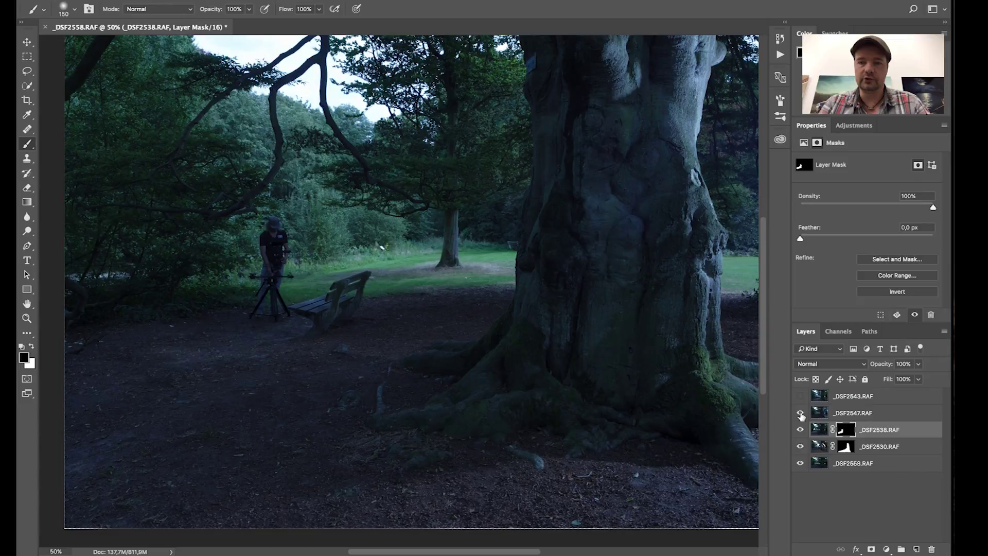
click(862, 415)
drag(637, 326, 518, 369)
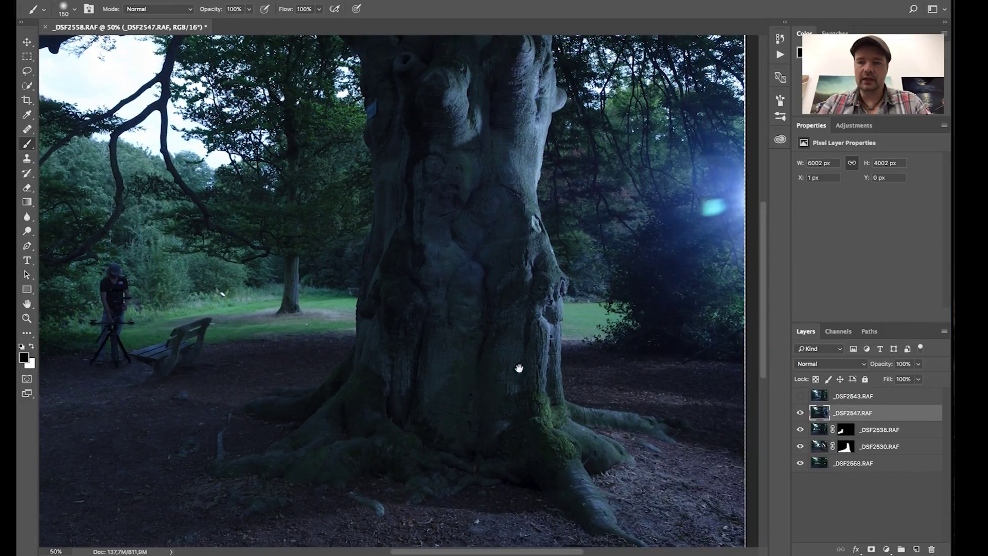
click(821, 367)
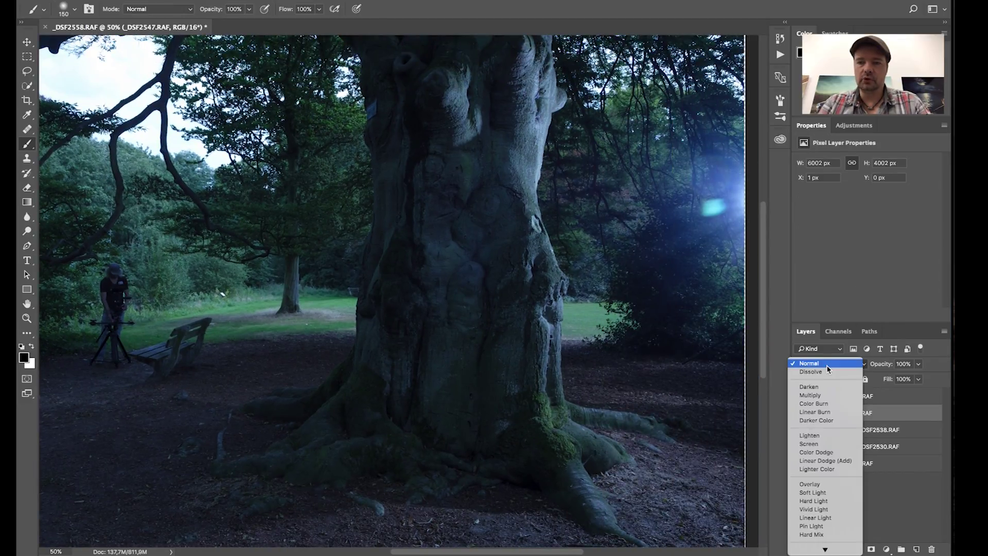
click(811, 436)
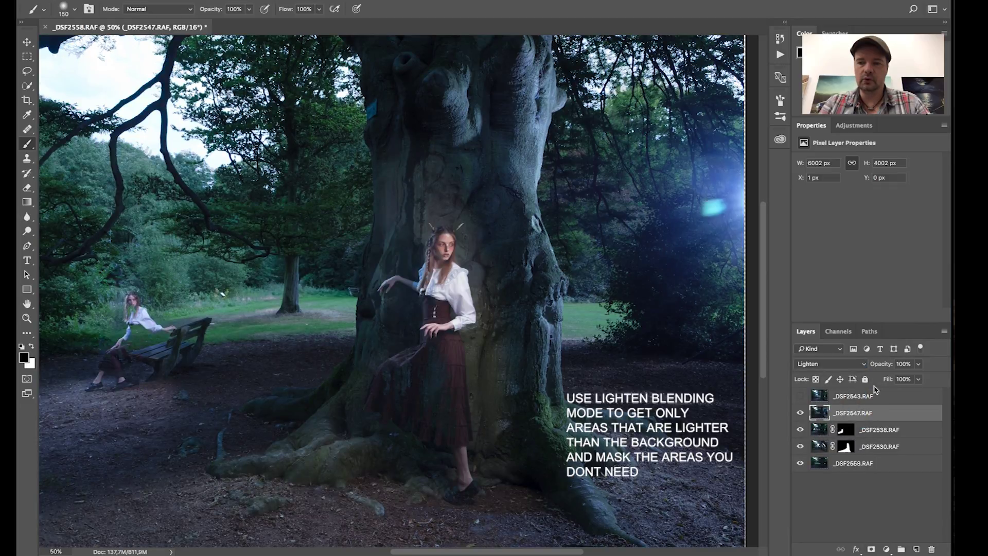
click(871, 549)
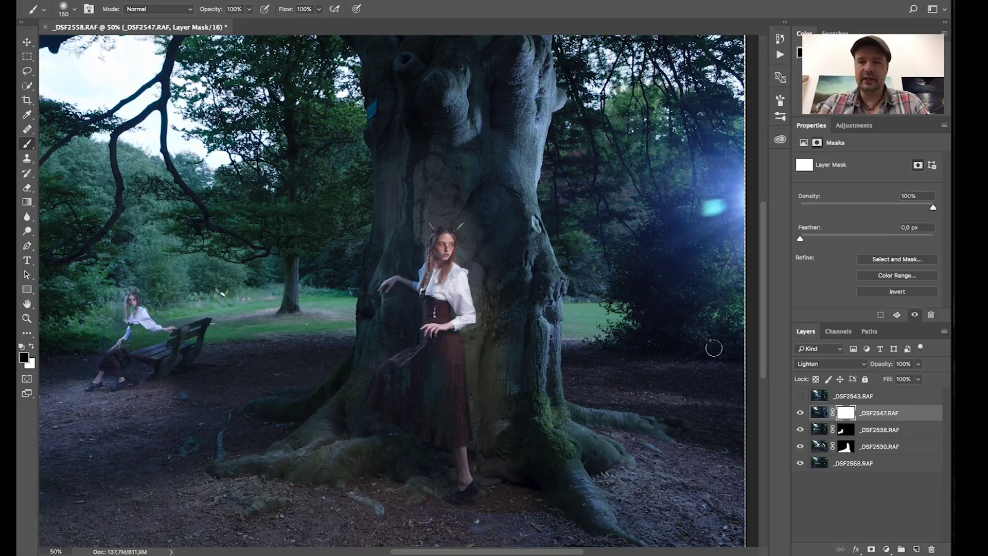
key(ctrl+z)
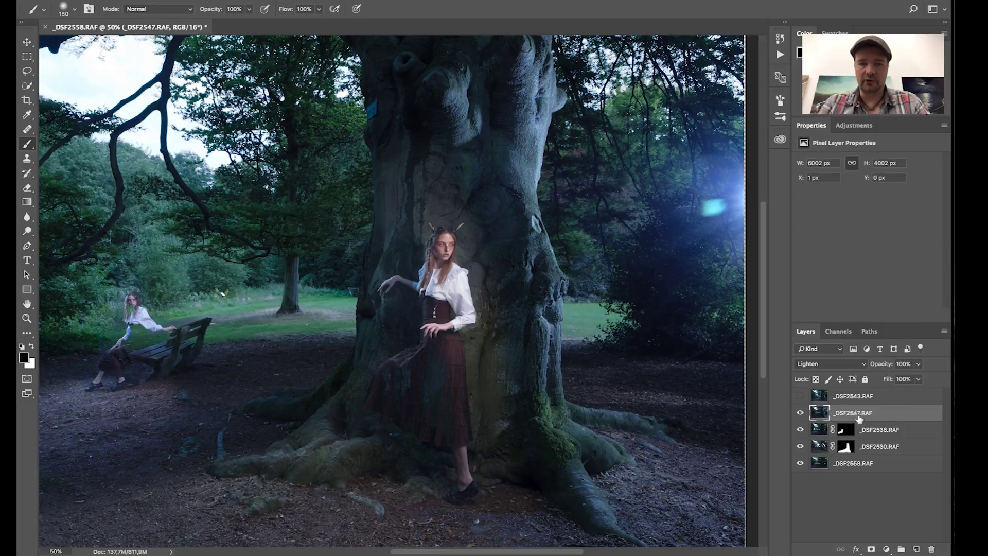
alt+click(871, 550)
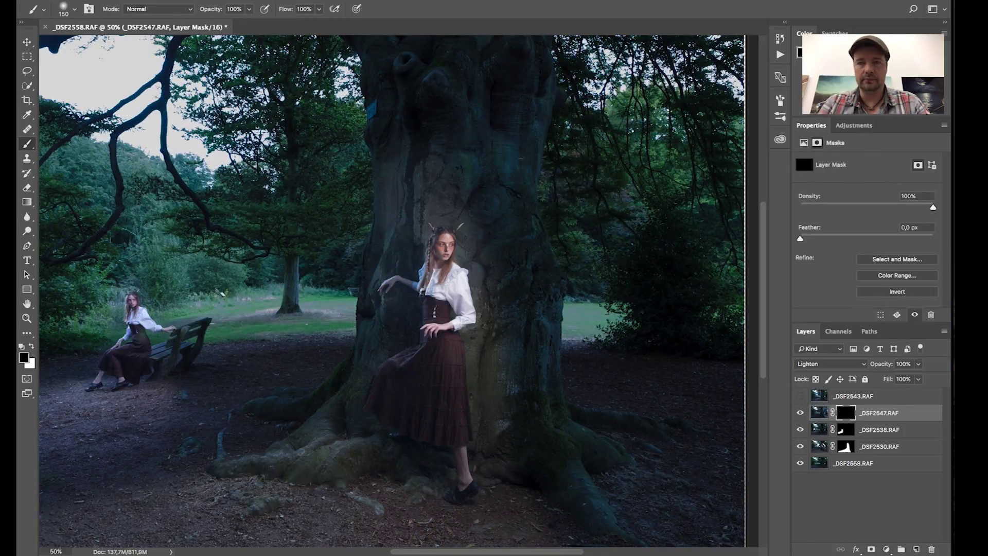
Paint white on the _DSF2547.RAF mask to reveal the lit upper trunk, root and ground
key(x)
mouse_move(530, 87)
mouse_down()
mouse_move(533, 56)
mouse_move(520, 100)
mouse_move(510, 90)
mouse_move(538, 136)
mouse_move(536, 80)
mouse_move(525, 203)
mouse_move(511, 142)
mouse_move(522, 269)
mouse_move(543, 324)
mouse_move(550, 263)
mouse_move(551, 423)
mouse_move(449, 339)
mouse_up()
drag(492, 392, 522, 417)
key(bracketright)
key(bracketright)
key(bracketright)
key(bracketright)
mouse_move(512, 342)
mouse_down()
mouse_move(594, 376)
mouse_move(567, 391)
mouse_move(575, 421)
mouse_move(602, 447)
mouse_move(574, 442)
mouse_move(600, 392)
mouse_move(583, 381)
mouse_move(584, 391)
mouse_move(523, 395)
mouse_move(503, 380)
mouse_move(521, 420)
mouse_move(497, 437)
mouse_move(483, 403)
mouse_move(492, 418)
mouse_move(505, 413)
mouse_move(474, 354)
mouse_up()
Toggle the lit tree layer to compare before and after, then recentre on the tree
scroll(507, 364, up, 3)
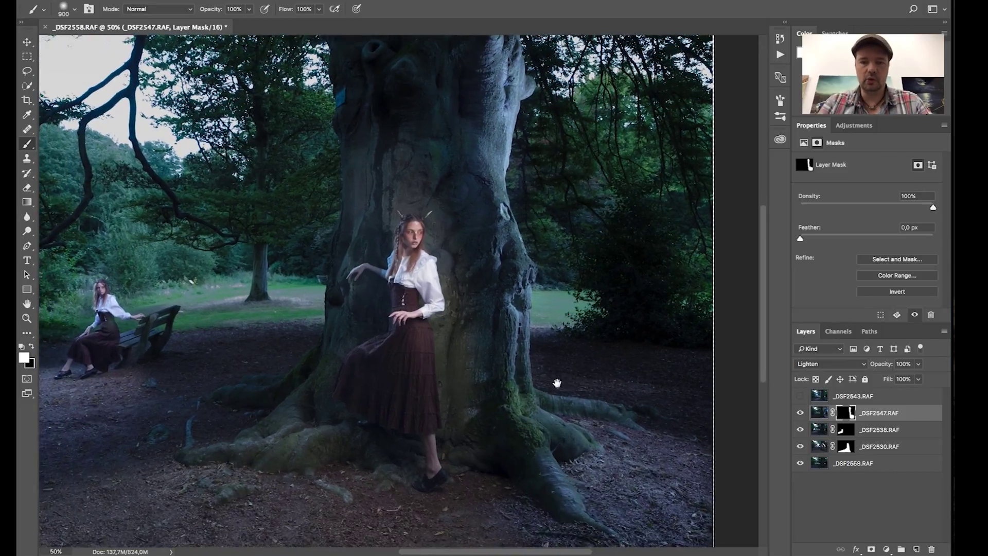
click(801, 414)
click(800, 413)
click(800, 413)
click(801, 413)
drag(361, 381, 492, 386)
Show _DSF2543.RAF, give it a black mask, and set it to Lighten blending
click(801, 396)
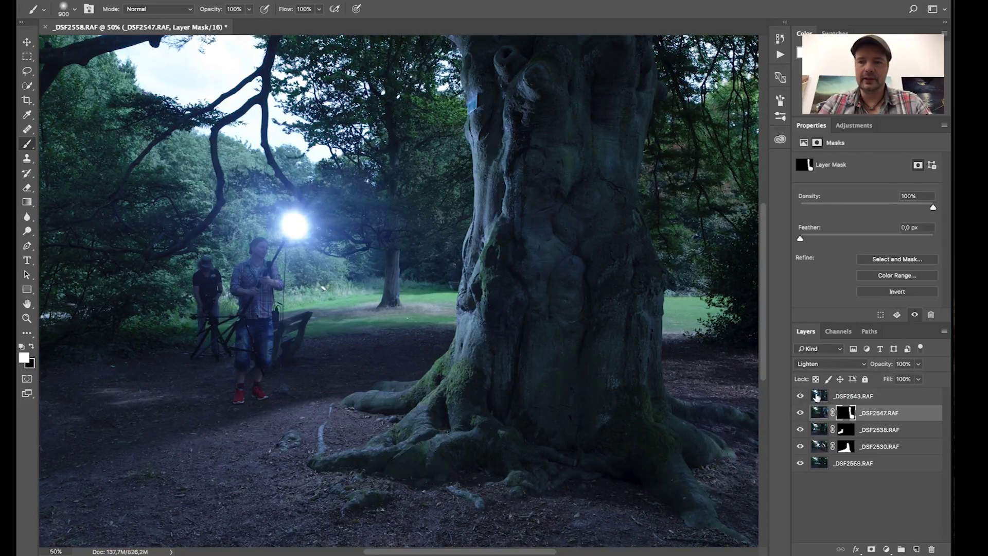
click(849, 397)
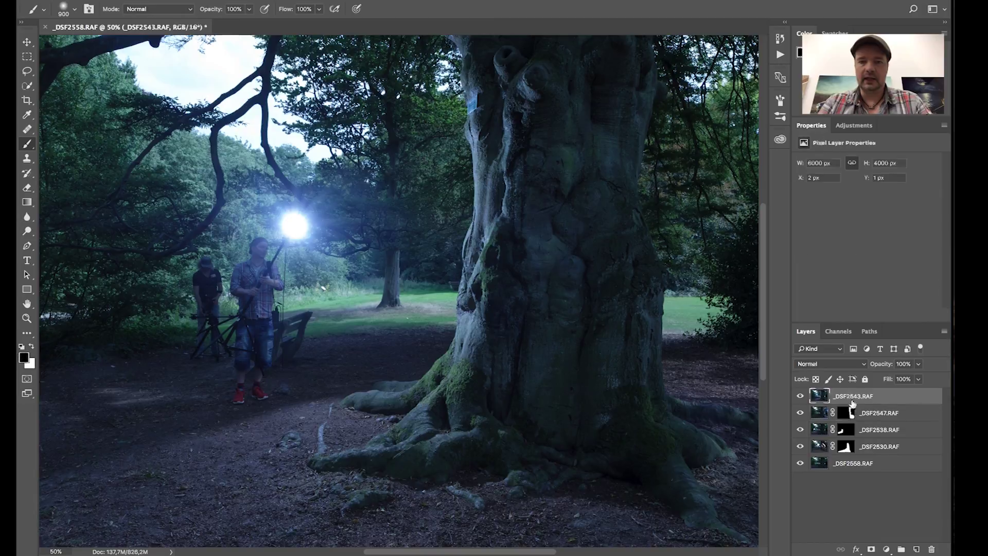
alt+click(872, 549)
click(826, 364)
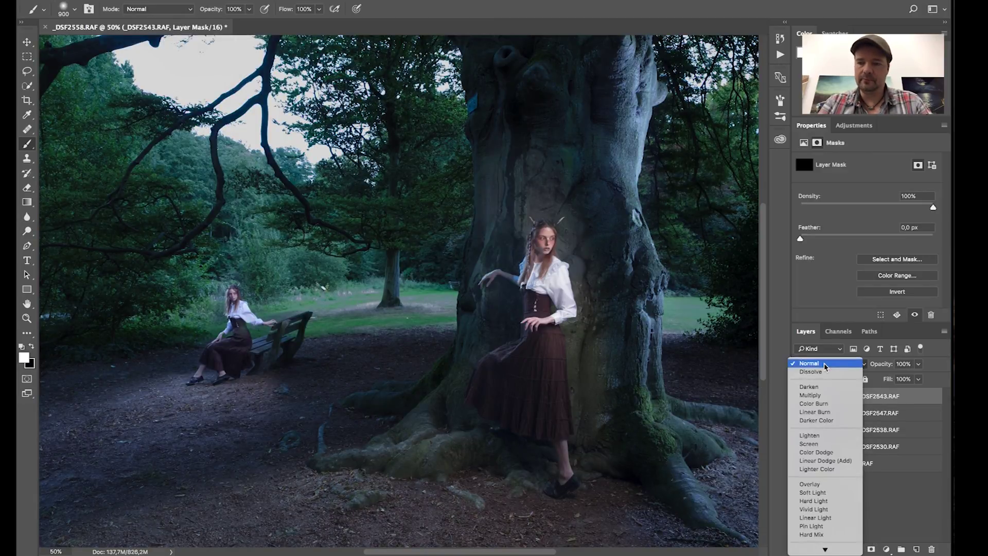
click(831, 436)
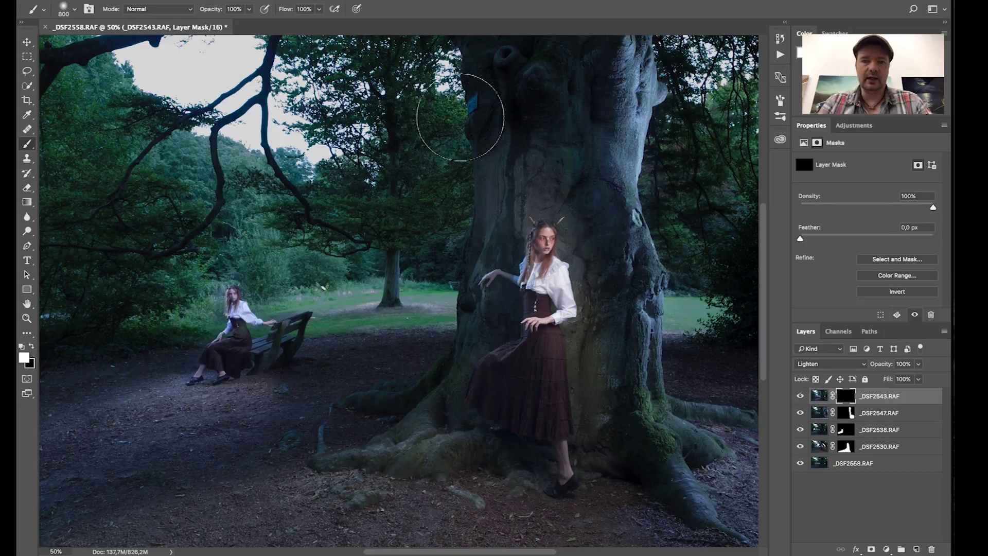
Paint white to reveal the lit knots on the upper trunk and the roots at lower left
key(bracketleft)
key(bracketleft)
key(bracketleft)
key(bracketleft)
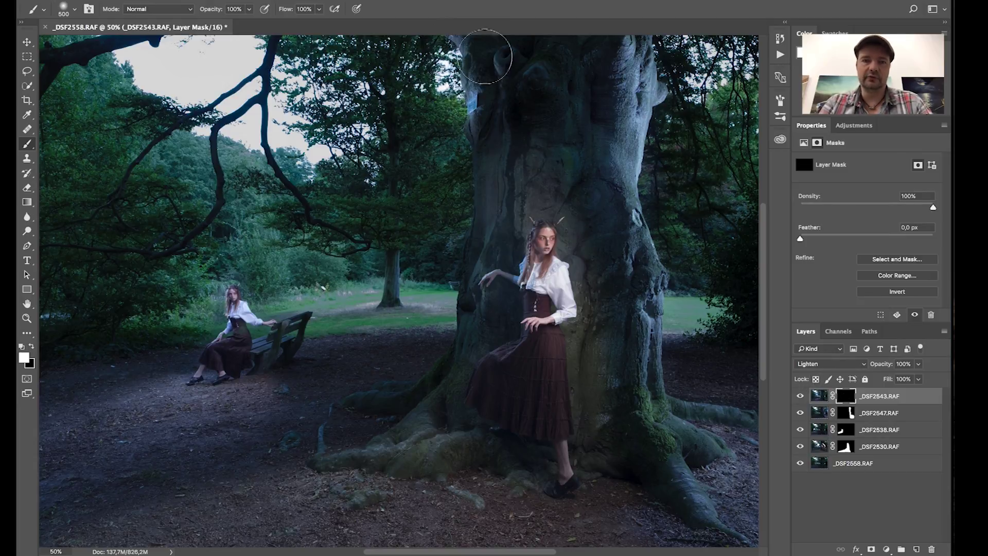
mouse_move(488, 50)
mouse_down()
mouse_move(535, 88)
mouse_move(516, 81)
mouse_move(484, 125)
mouse_move(486, 217)
mouse_move(460, 279)
mouse_move(467, 332)
mouse_move(425, 396)
mouse_move(378, 406)
mouse_up()
key(bracketright)
key(bracketright)
key(bracketright)
key(bracketright)
key(bracketright)
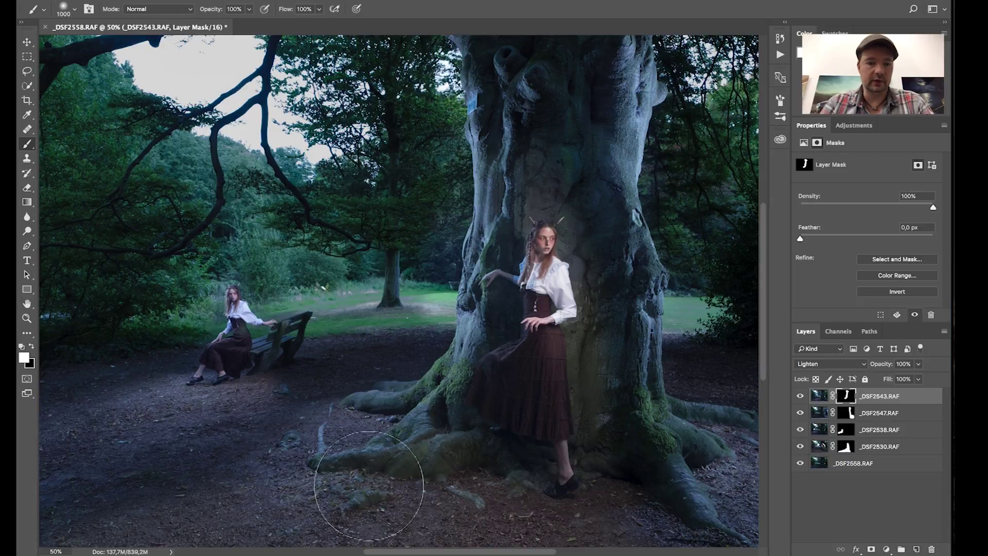
drag(389, 466, 382, 432)
key(bracketleft)
key(bracketleft)
key(bracketleft)
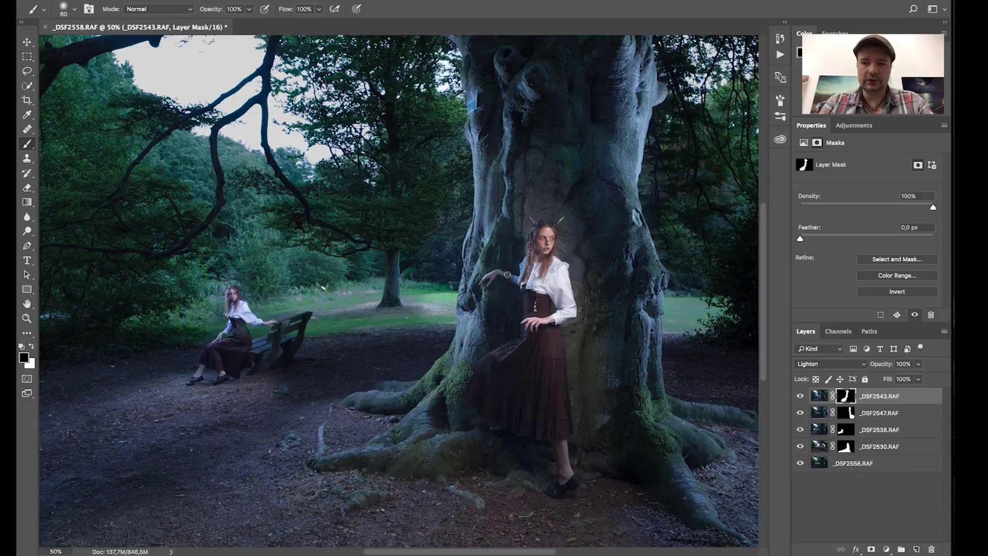
key(ctrl+minus)
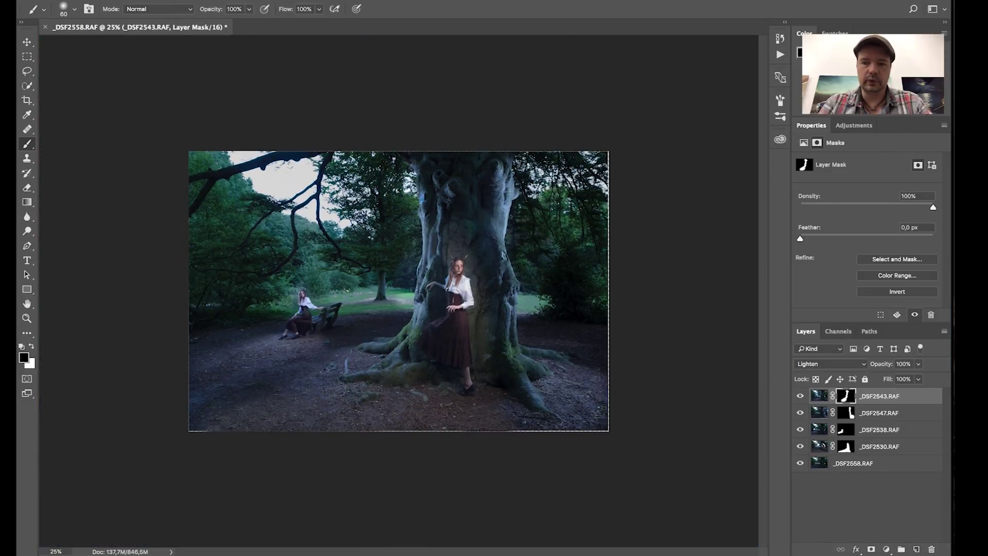
click(804, 446)
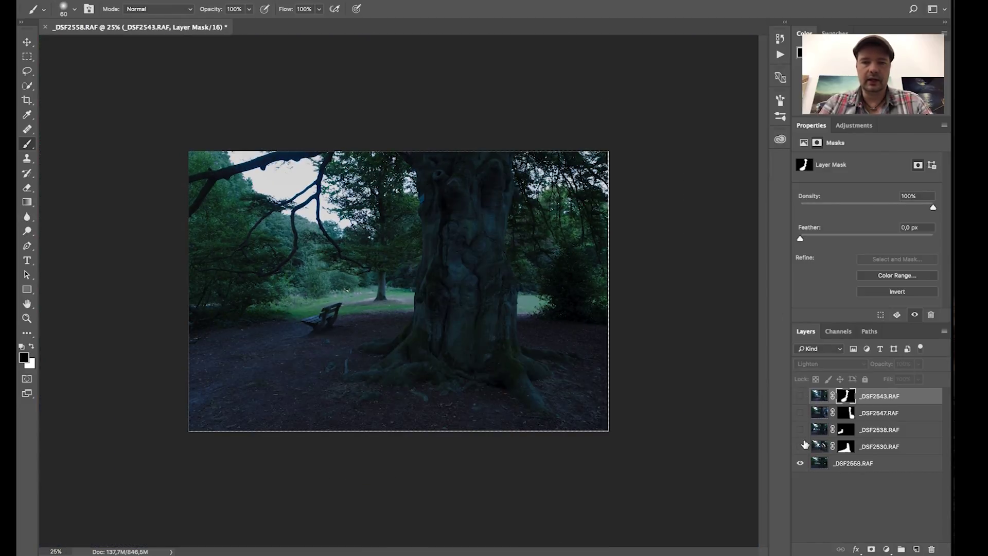
click(800, 447)
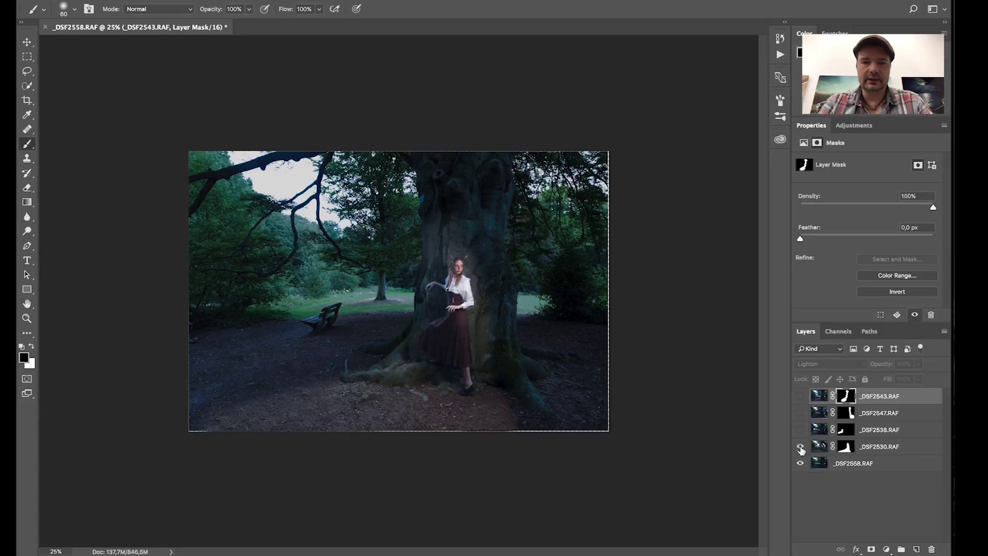
click(800, 430)
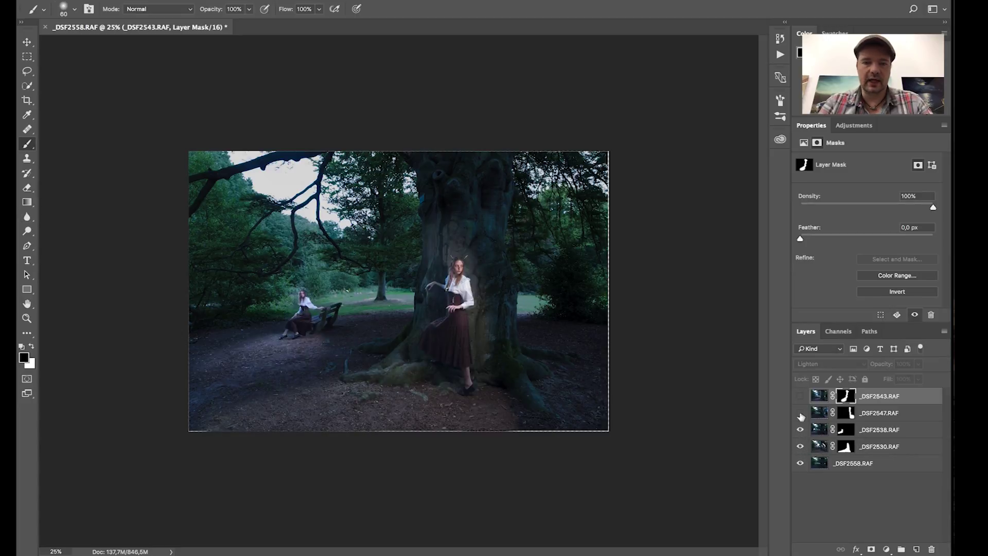
click(800, 413)
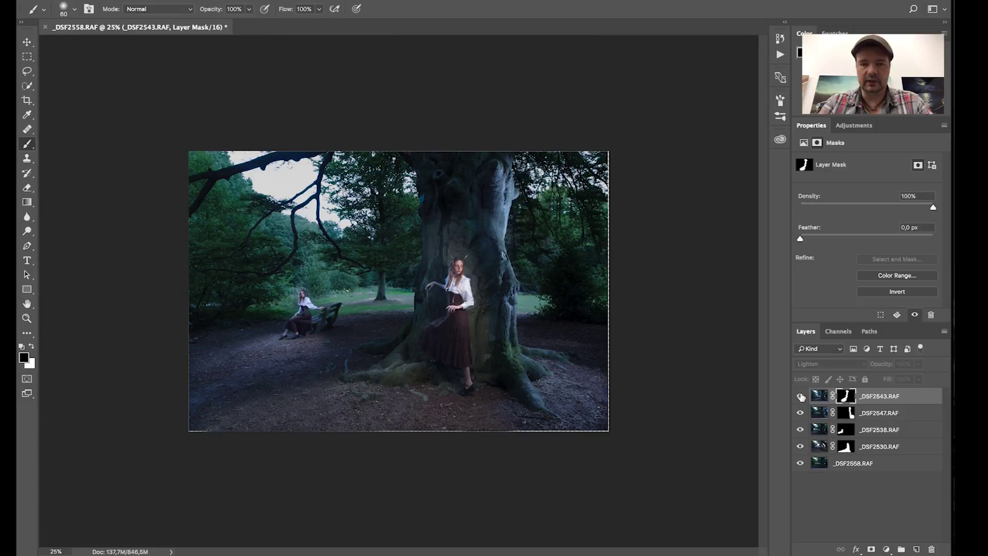
click(801, 396)
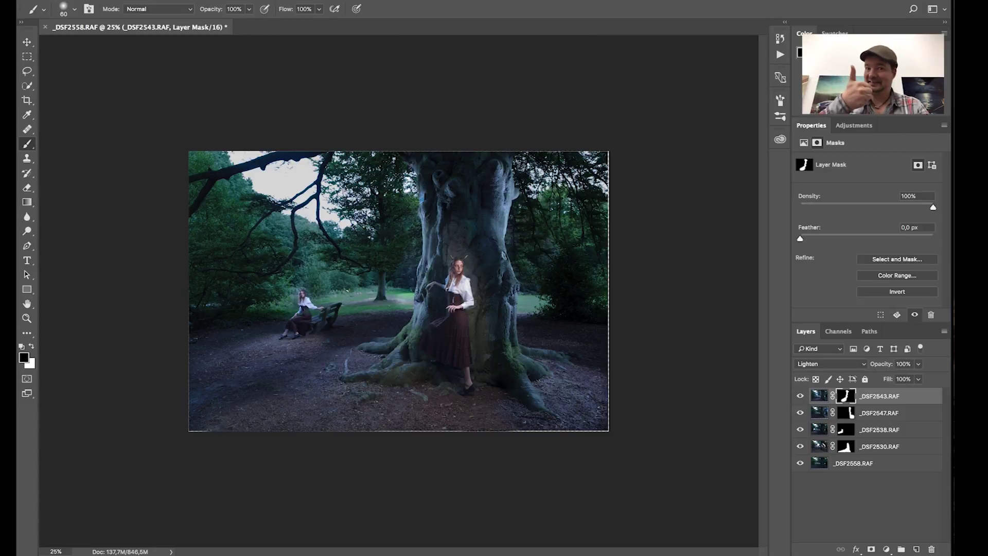
key(ctrl+plus)
key(ctrl+plus)
key(ctrl+plus)
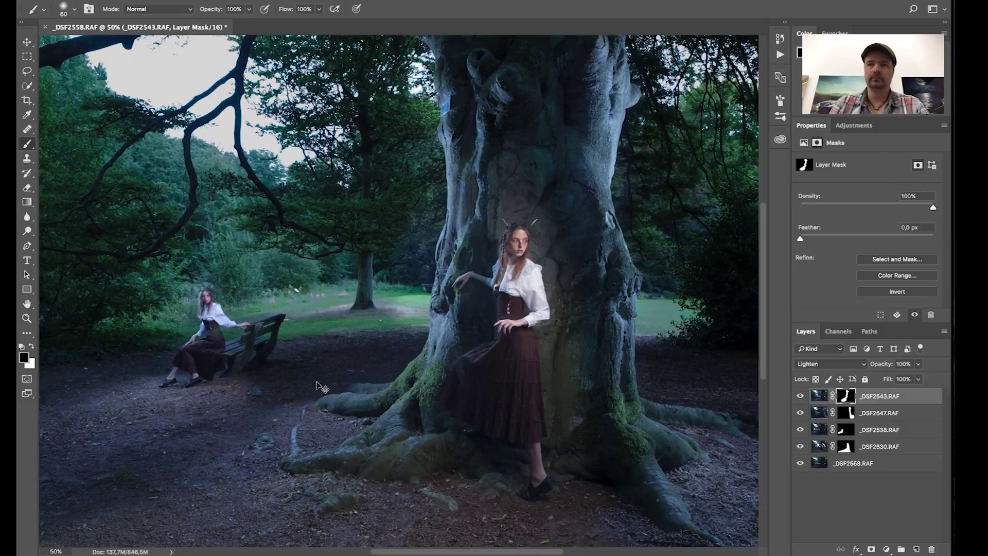